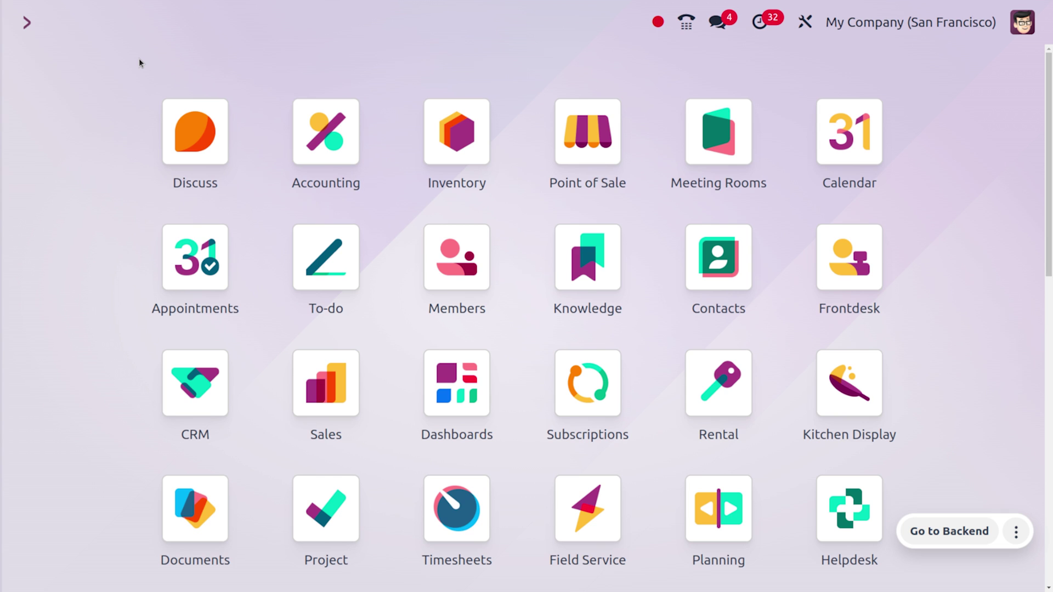
Open the Sales app's full product catalogue
text(s)
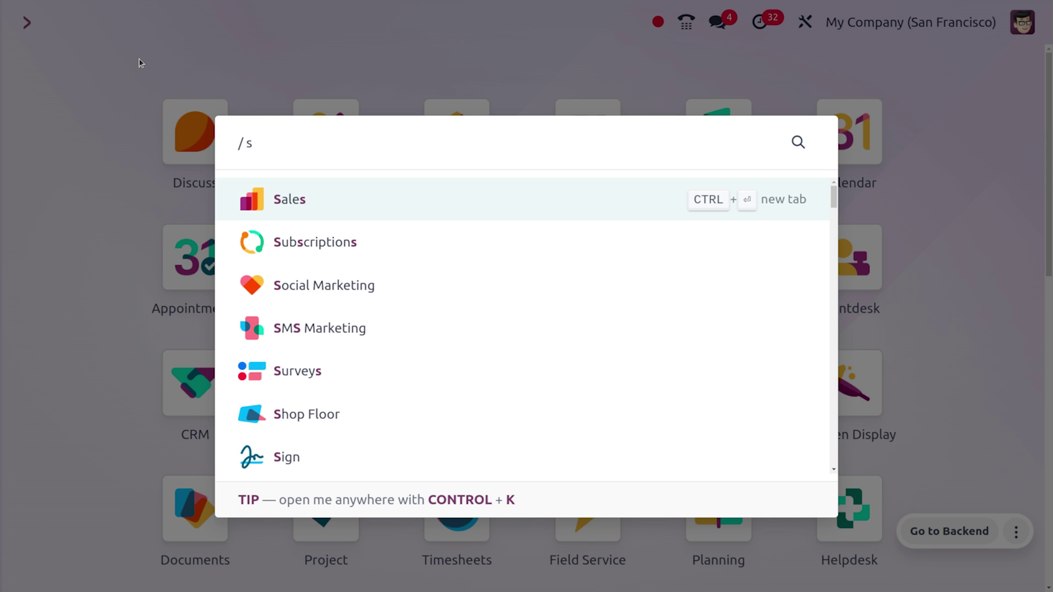
key(Return)
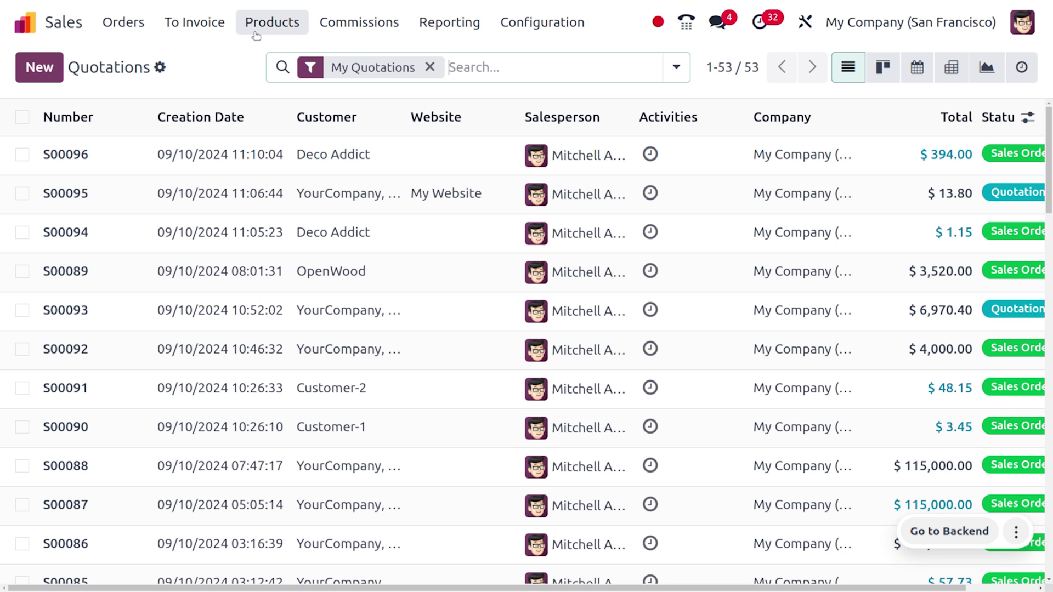
click(255, 34)
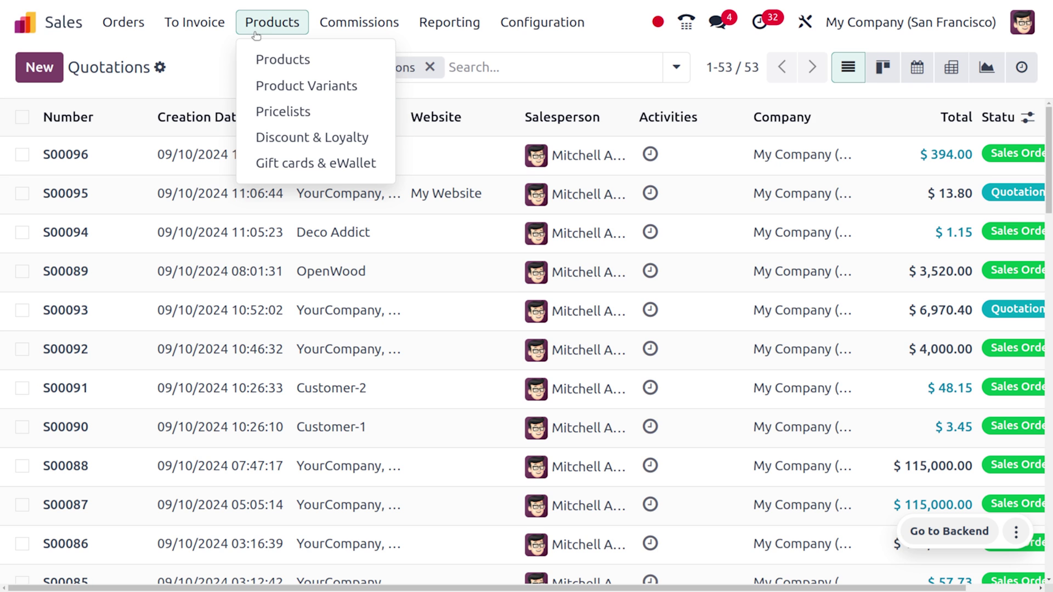
click(276, 60)
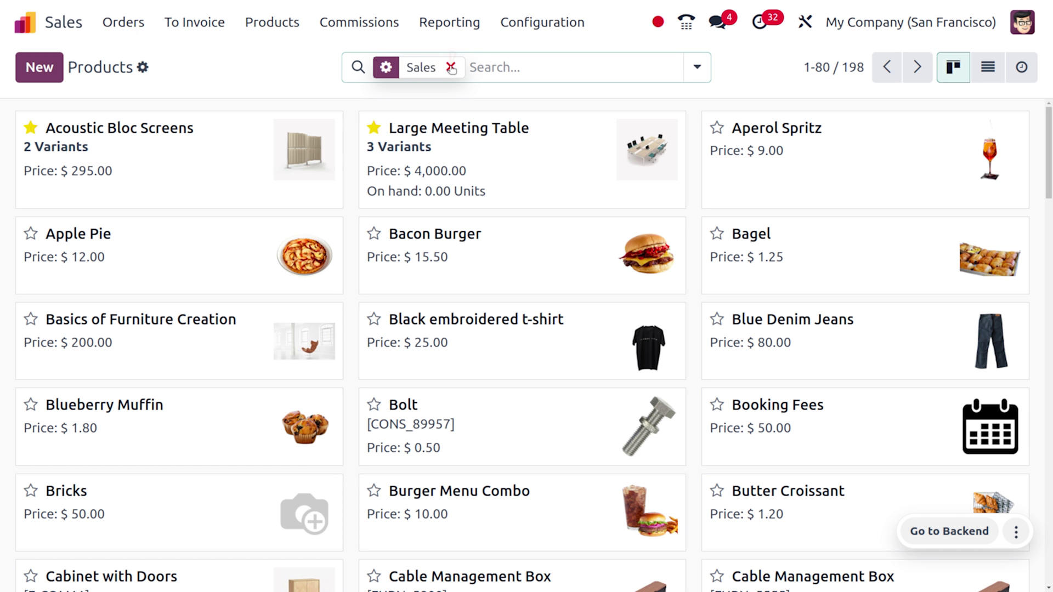
Find the mic product and view its on-hand stock by serial number in WH/Stock
click(451, 67)
text(mic)
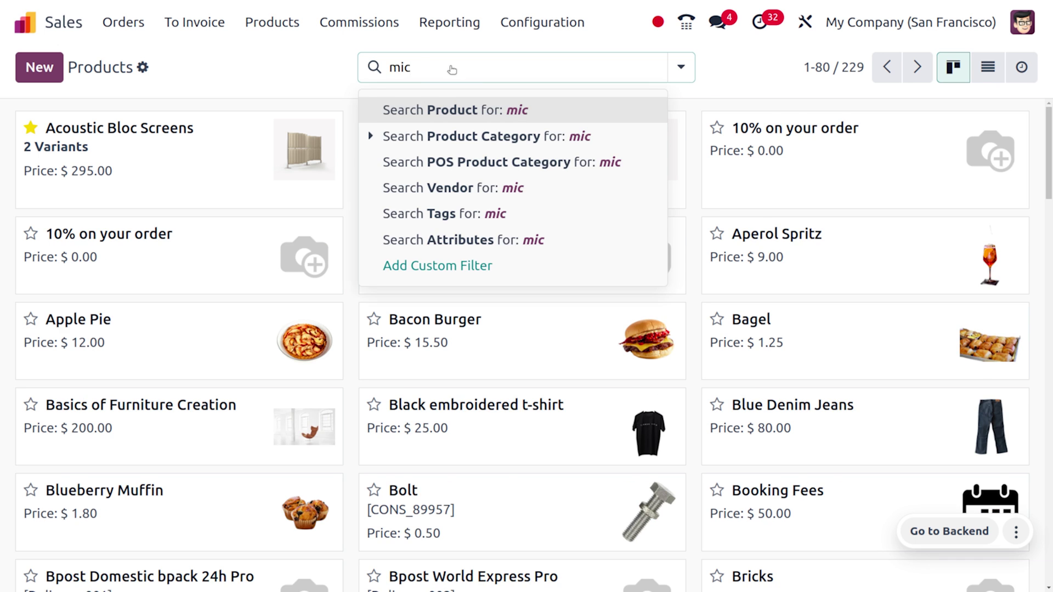
key(Return)
click(166, 132)
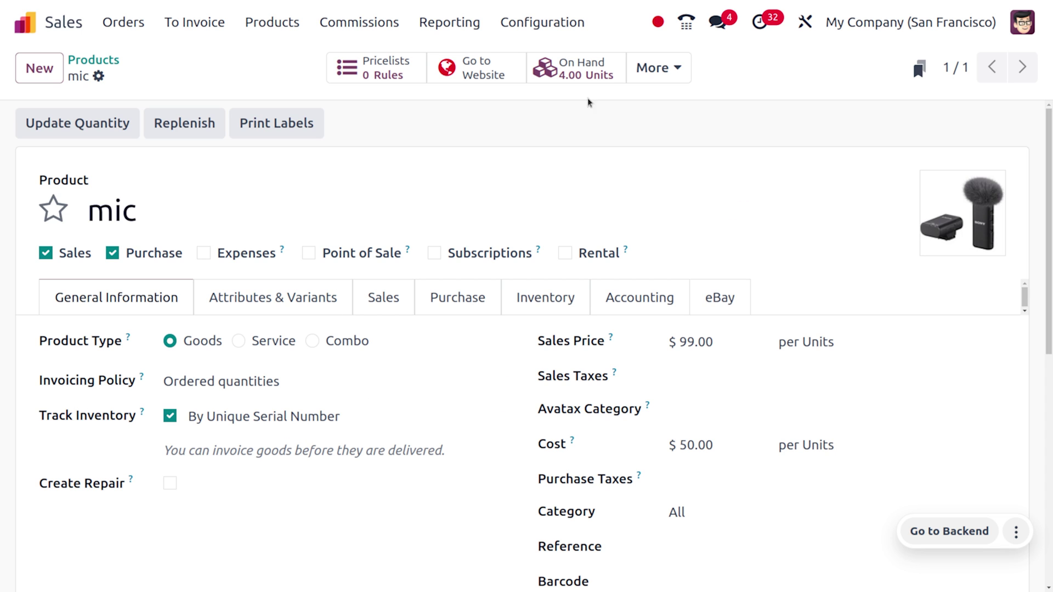
click(611, 78)
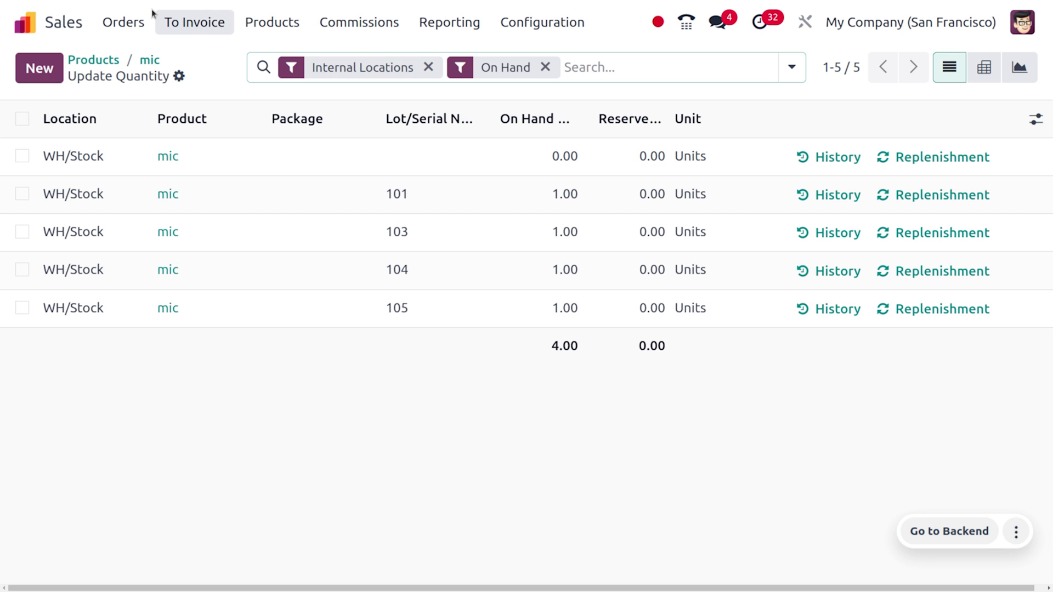
click(122, 22)
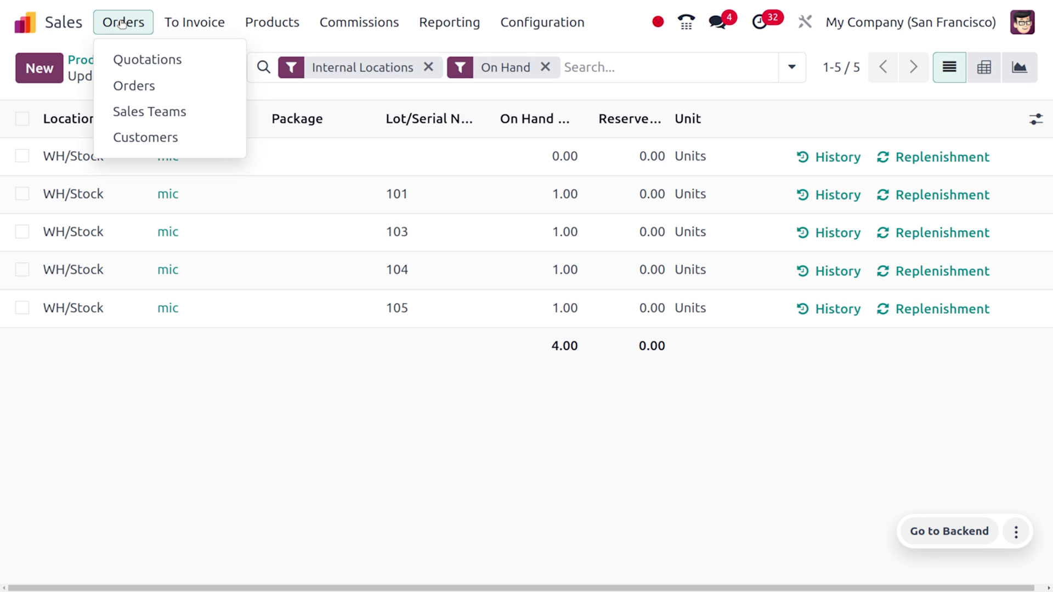
Create a new quotation and set its customer
click(147, 58)
click(51, 67)
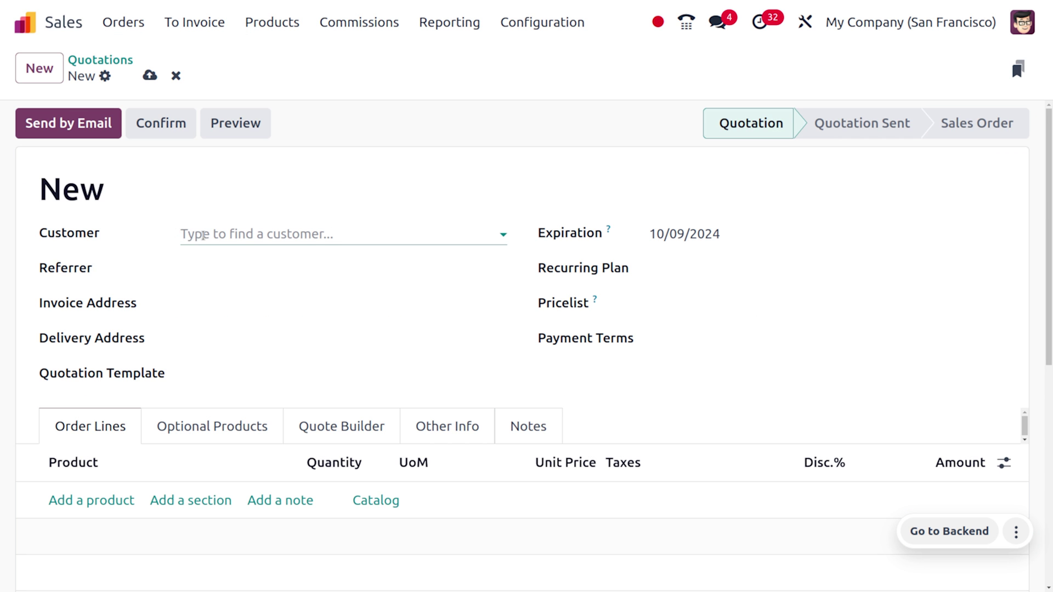
click(208, 234)
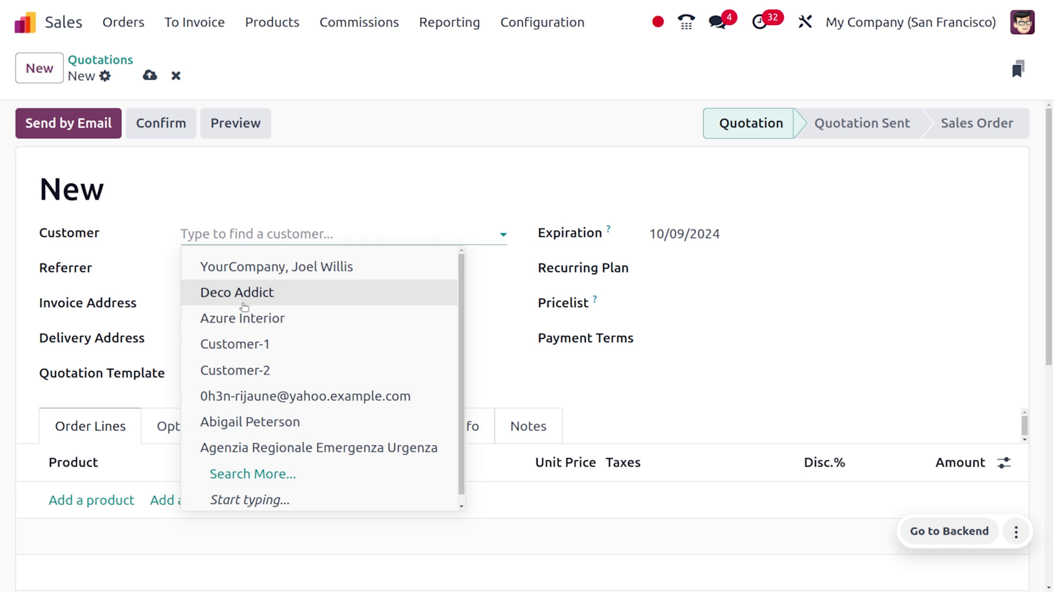
click(237, 279)
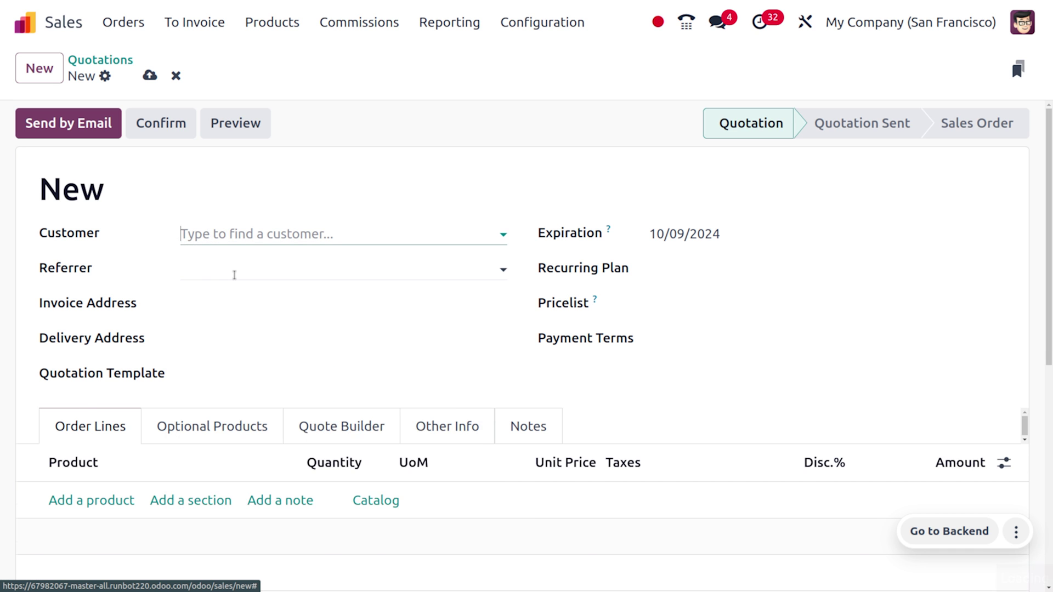
scroll(192, 364, down, 3)
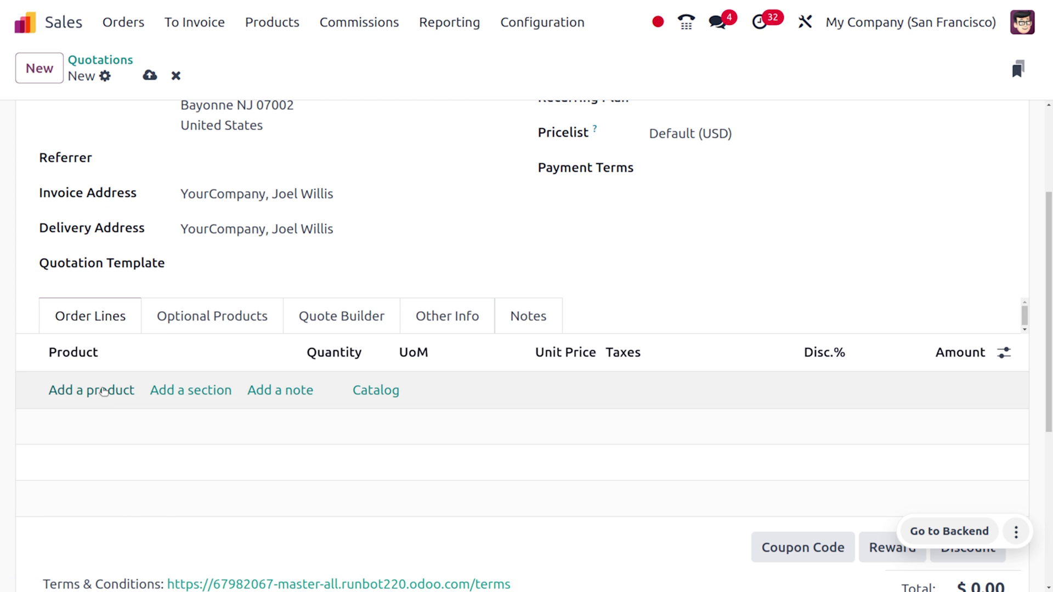
Add an Acoustic Bloc Screens (Wood) line at 1 unit for $295.00
click(104, 389)
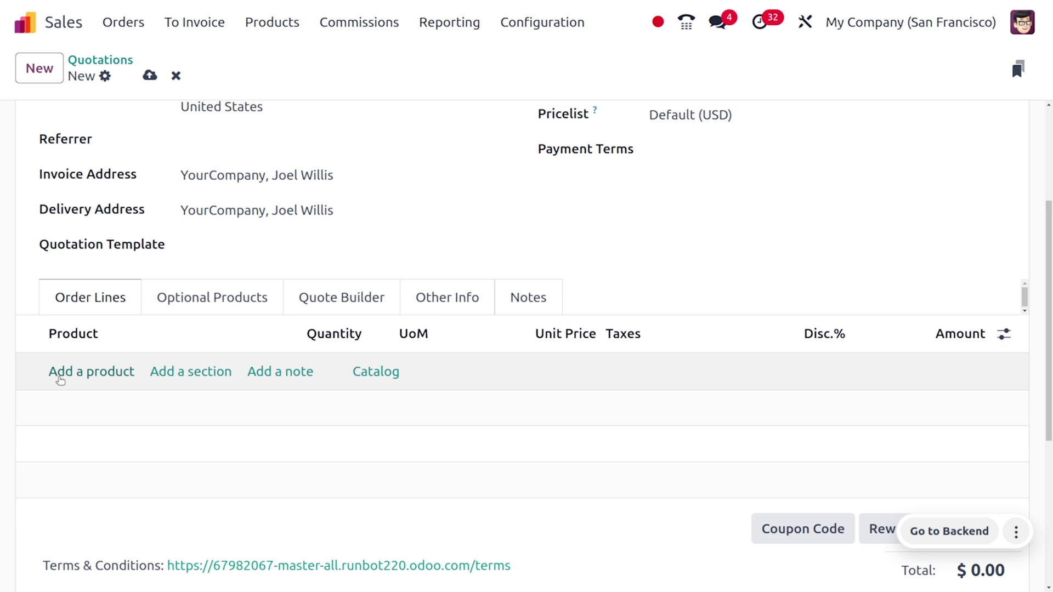
click(61, 373)
click(65, 372)
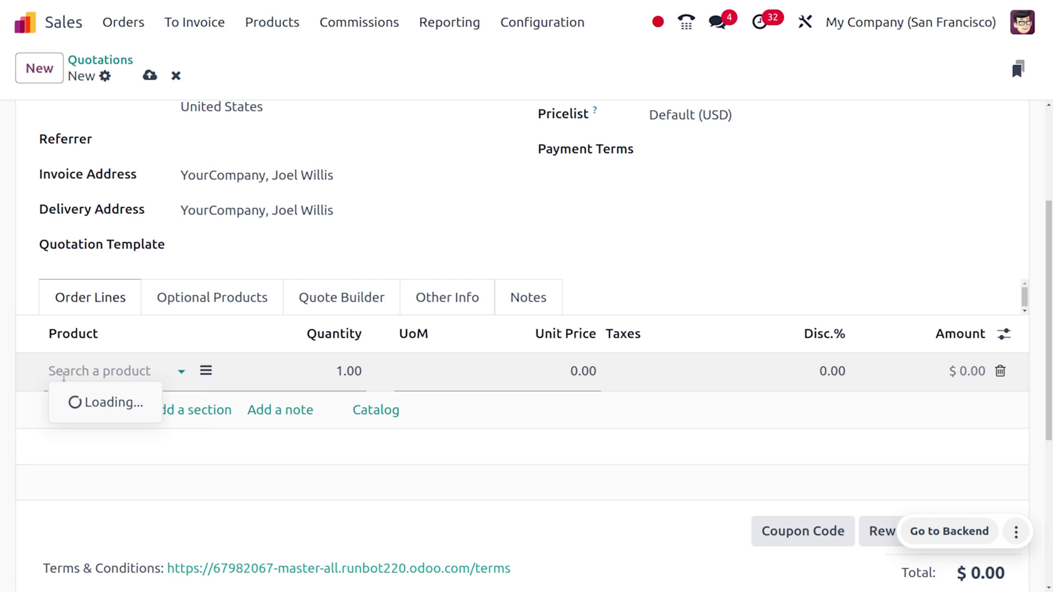
click(77, 368)
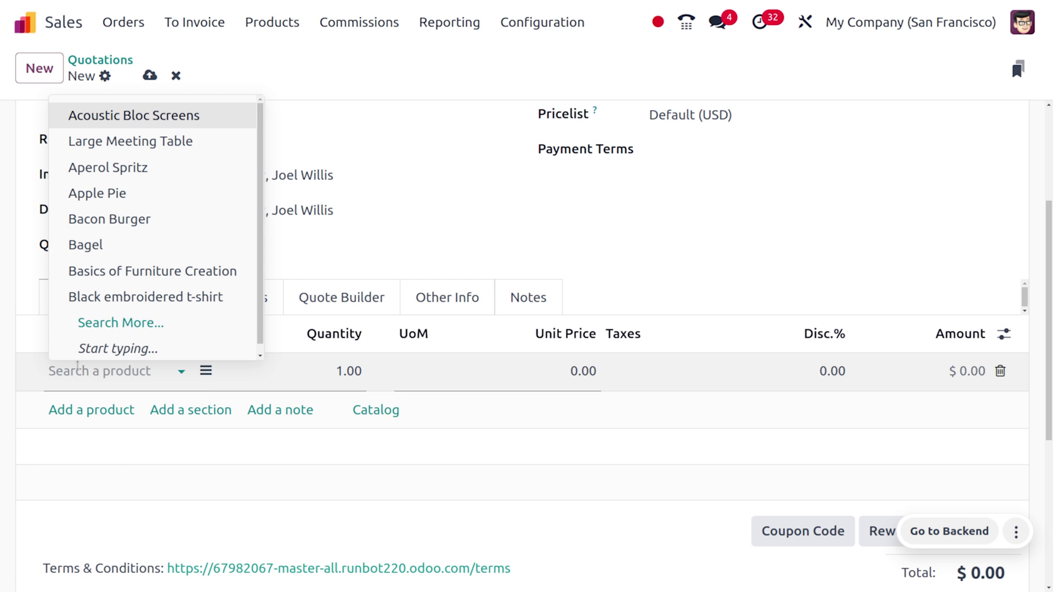
click(148, 117)
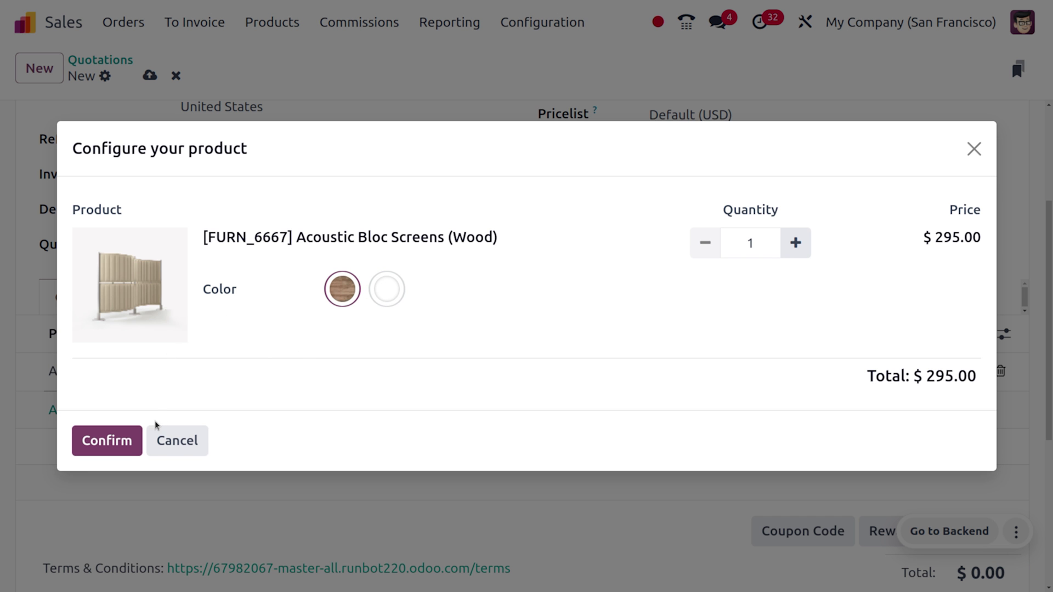
click(102, 440)
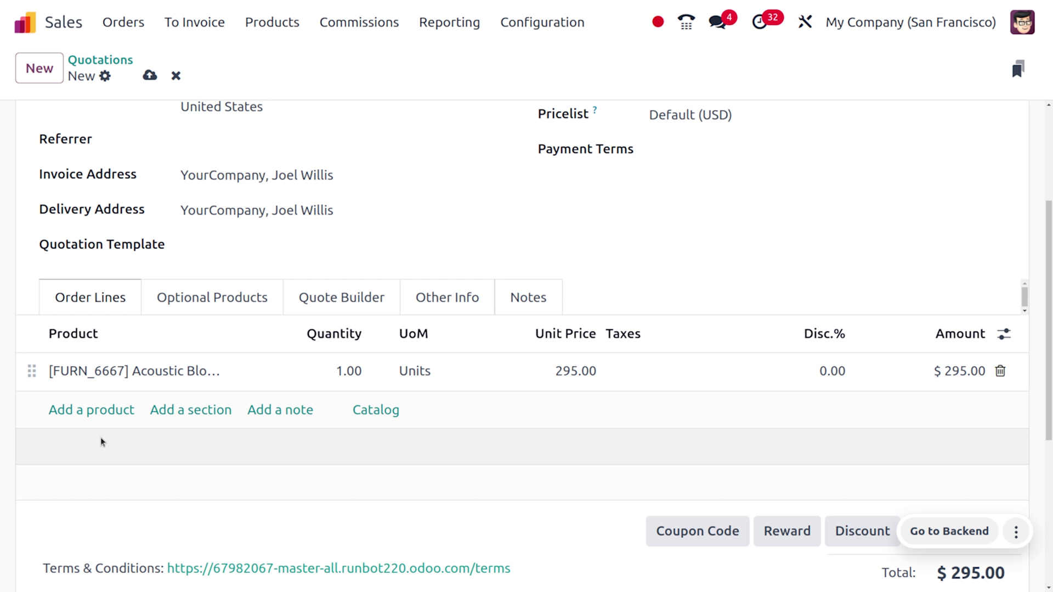
click(89, 409)
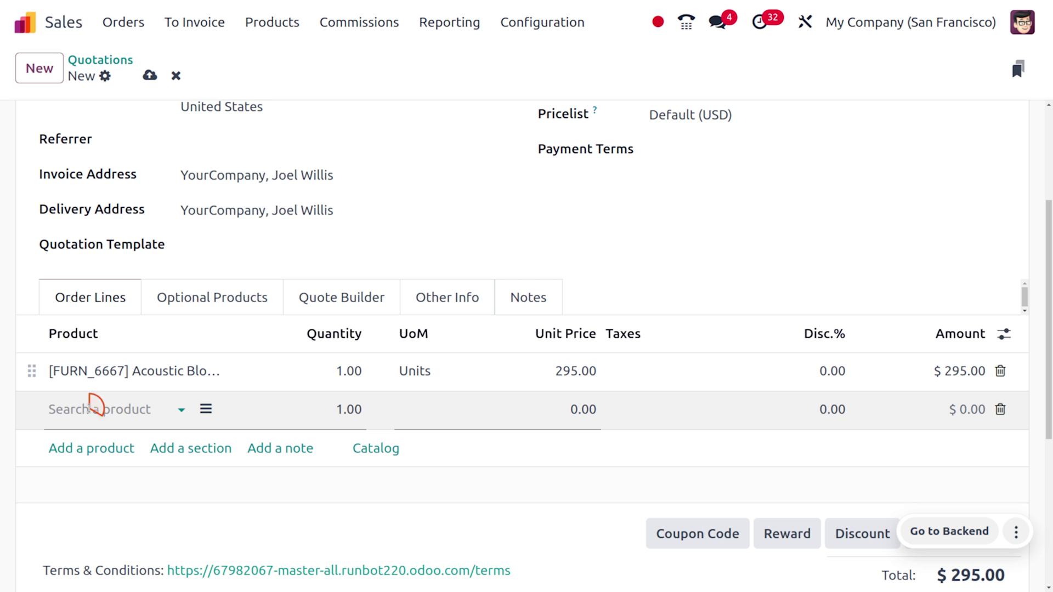
Add the mic product as a second order line
click(65, 408)
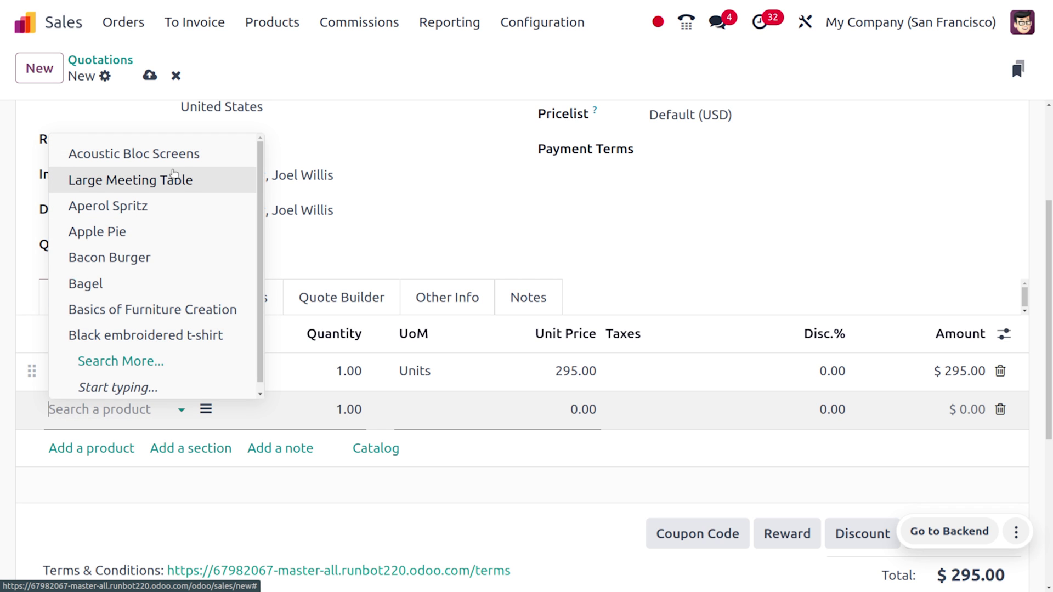
text(mic)
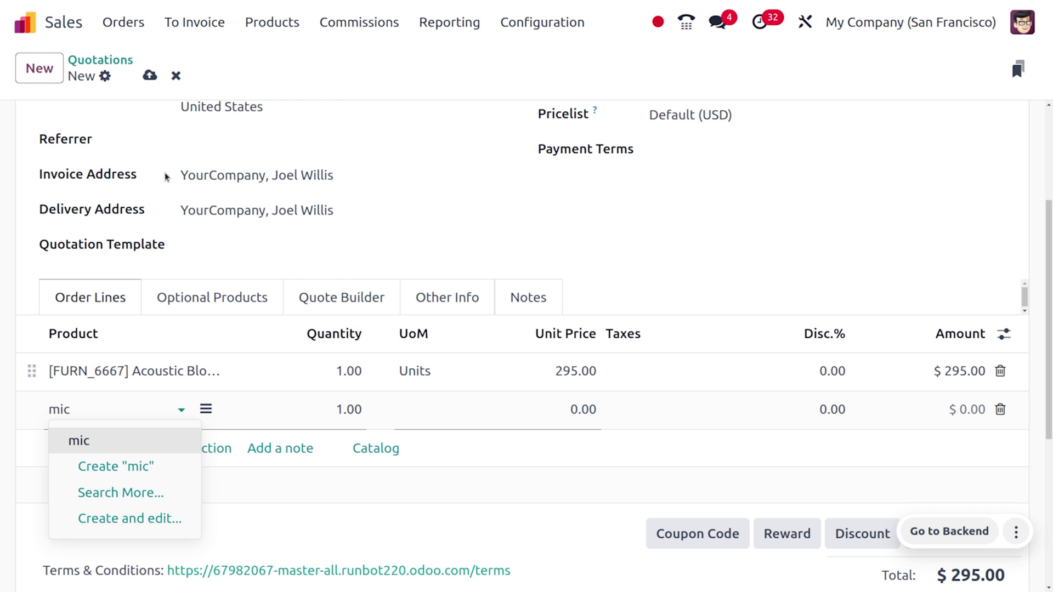
key(Escape)
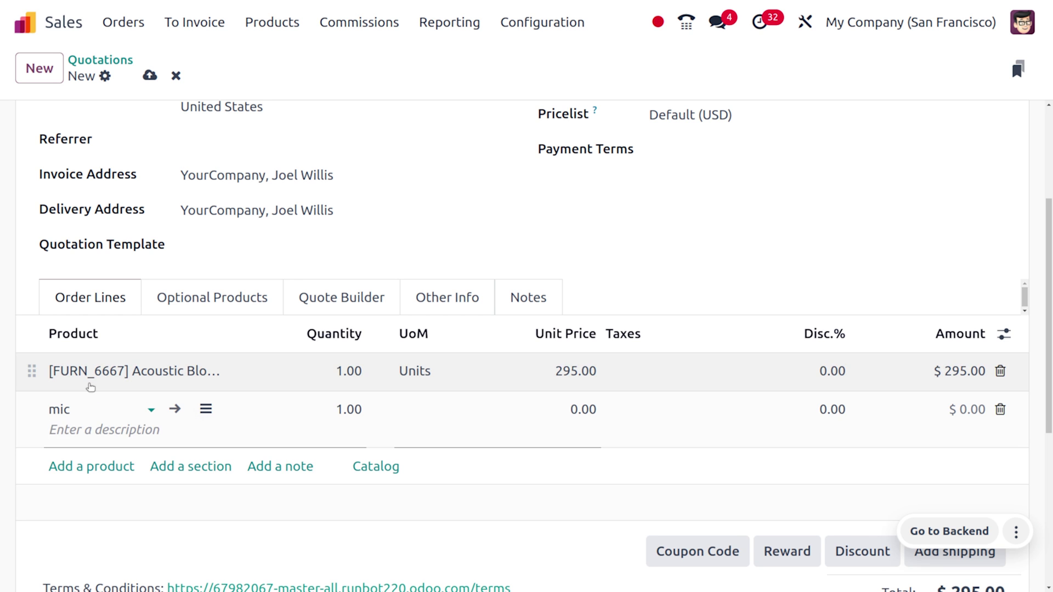
Save the quotation and confirm it as sales order S00097
scroll(257, 337, up, 3)
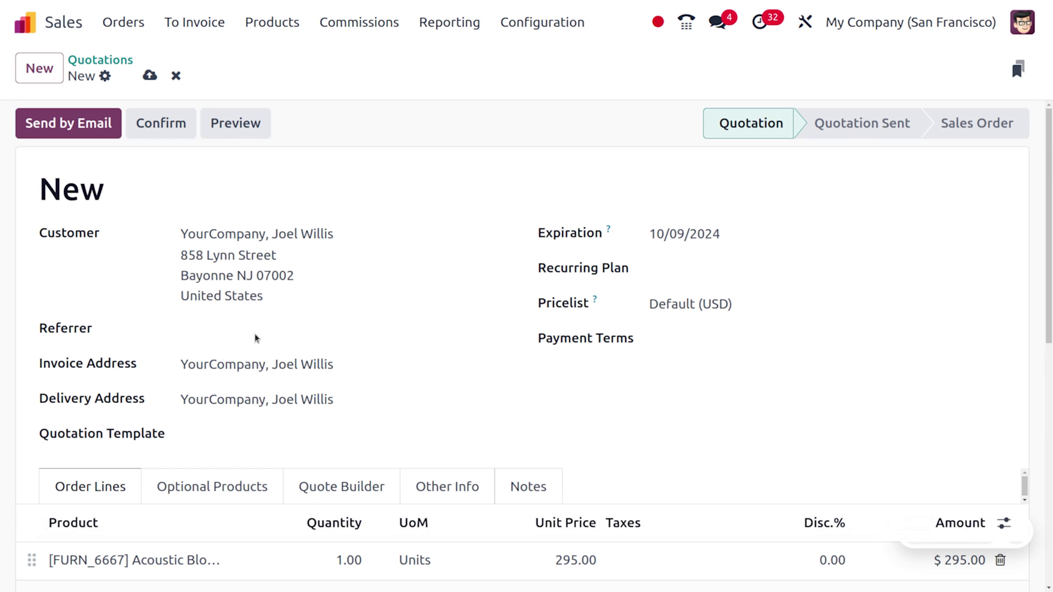
click(150, 75)
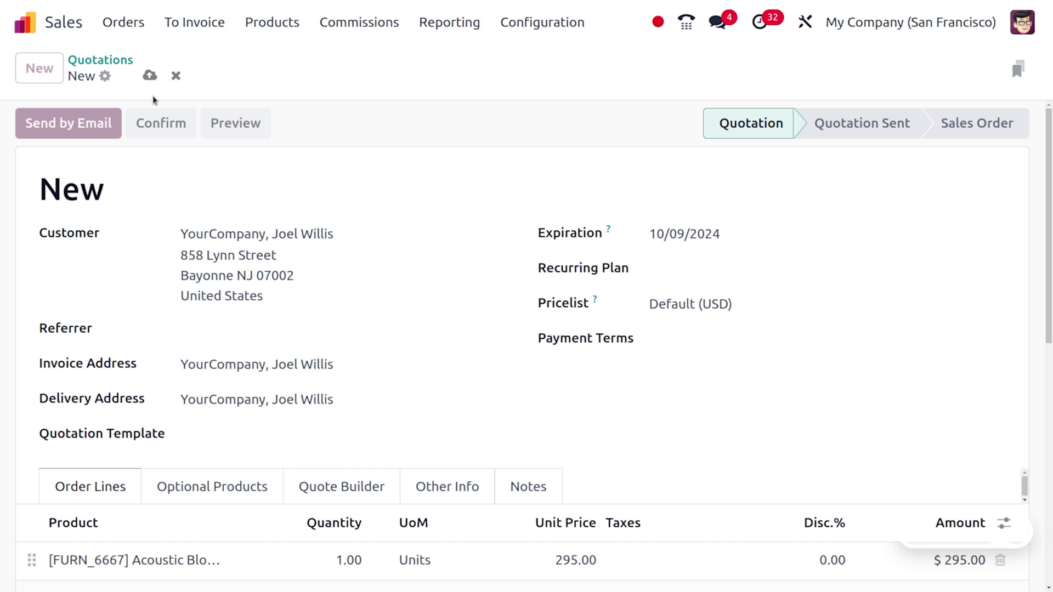
click(163, 124)
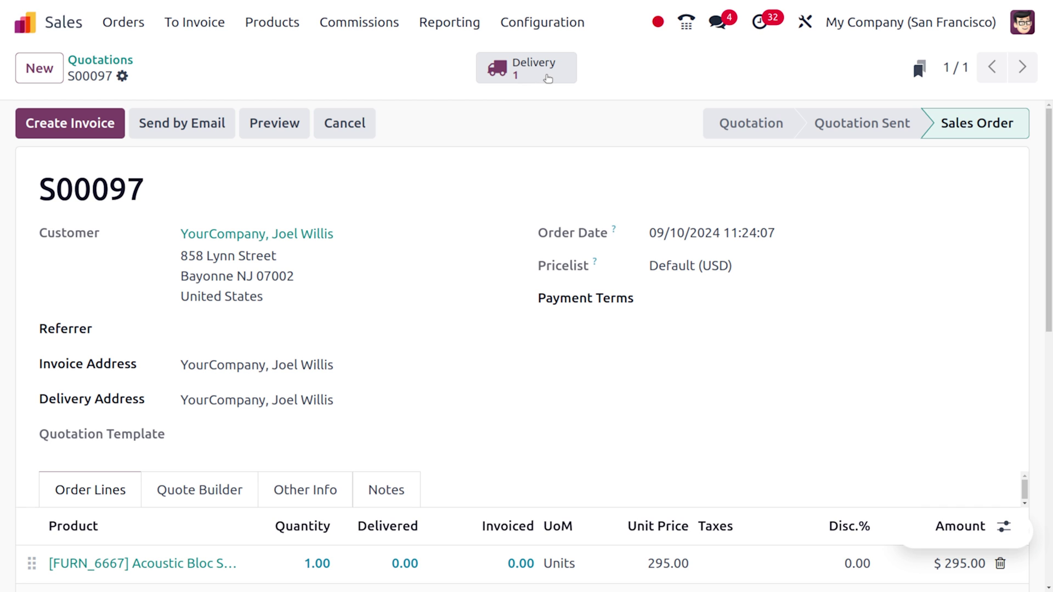
Validate delivery WH/OUT/00041, shipping the screens and mic serial 103
click(548, 79)
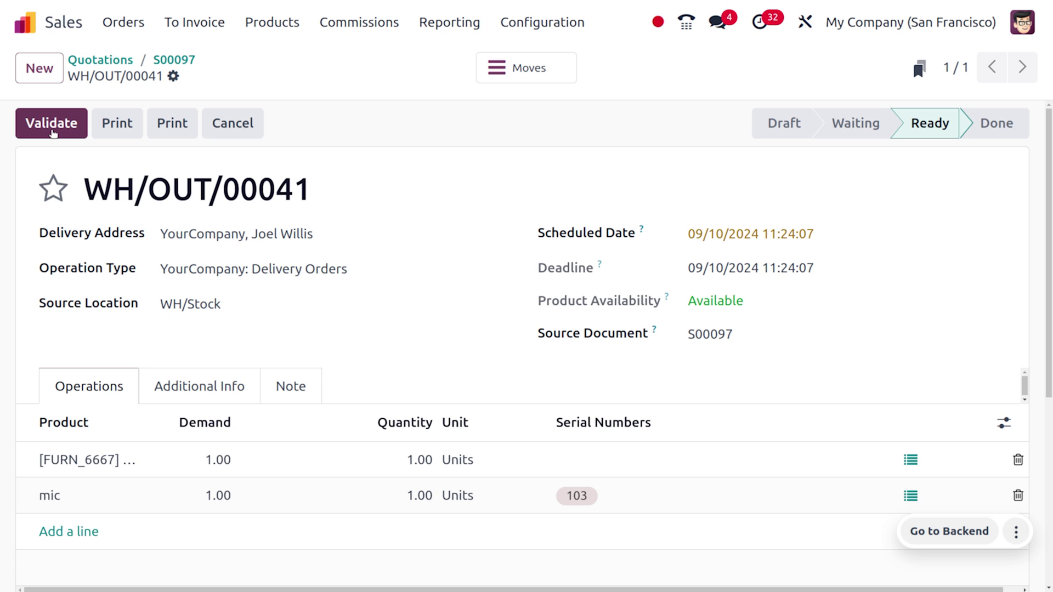
click(53, 132)
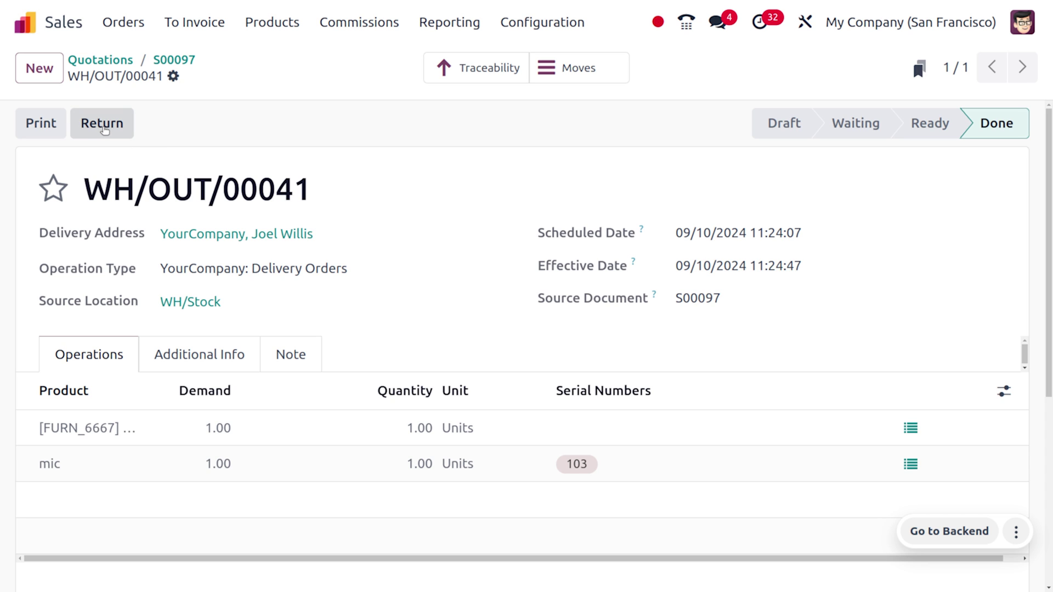
Return only the mic from WH/OUT/00041 for exchange, excluding the Acoustic Bloc Screens
click(104, 129)
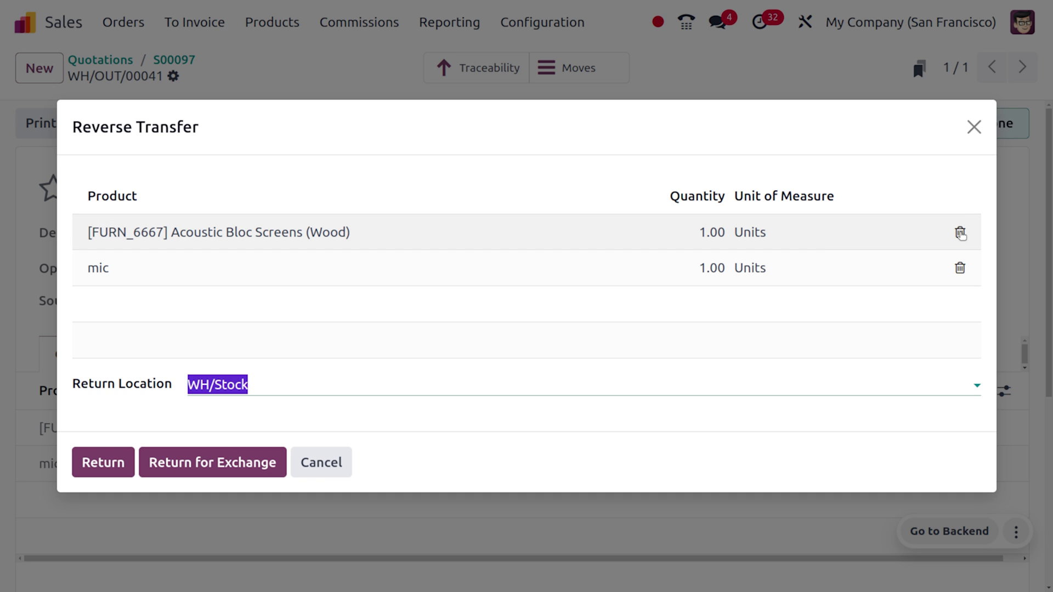
click(960, 232)
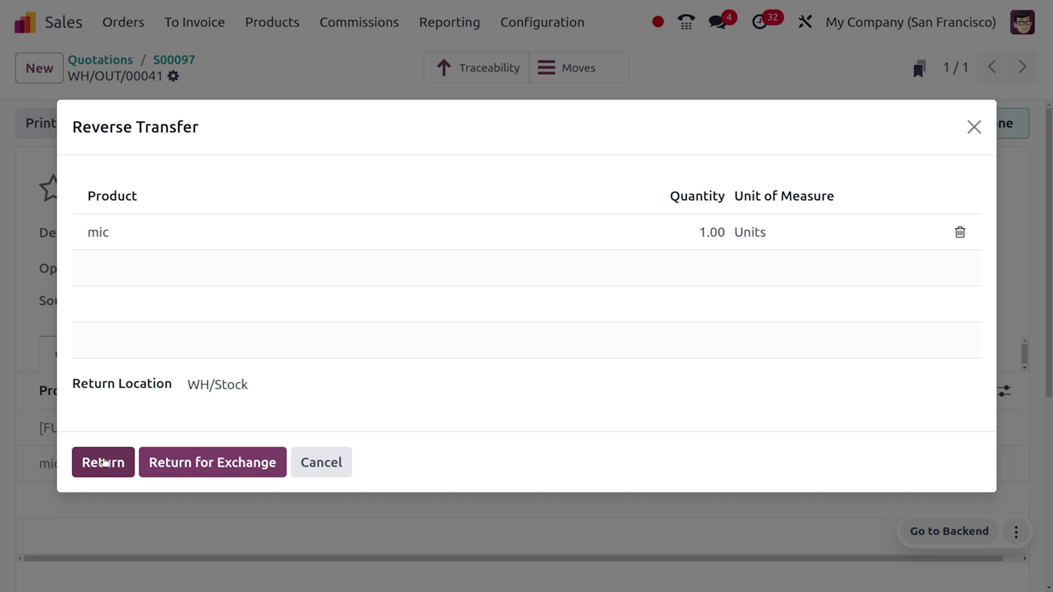
click(177, 461)
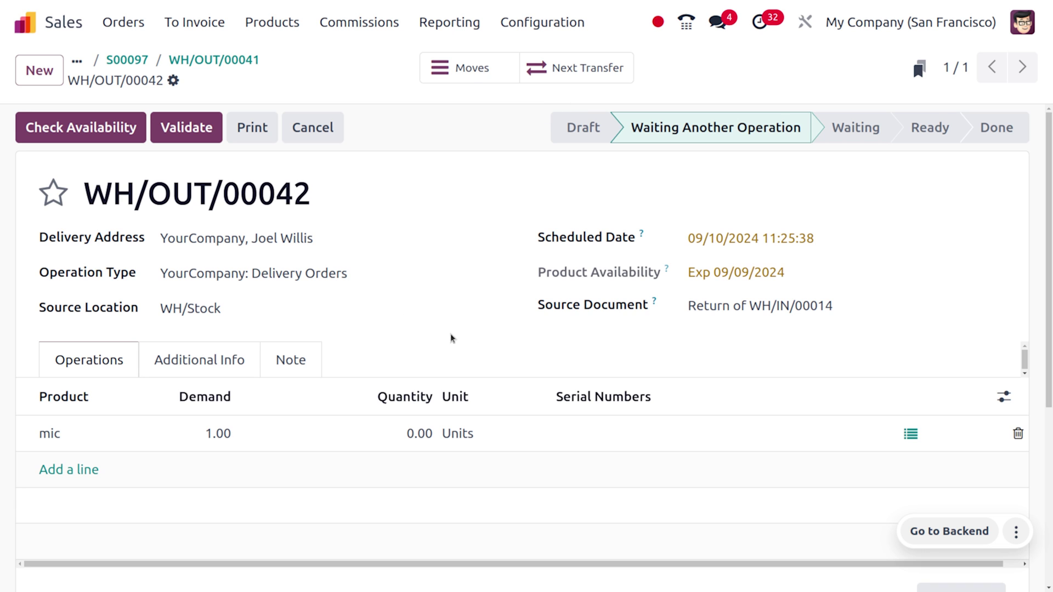
Assign serial 105 to the mic on WH/OUT/00042, save, and validate the delivery
click(666, 438)
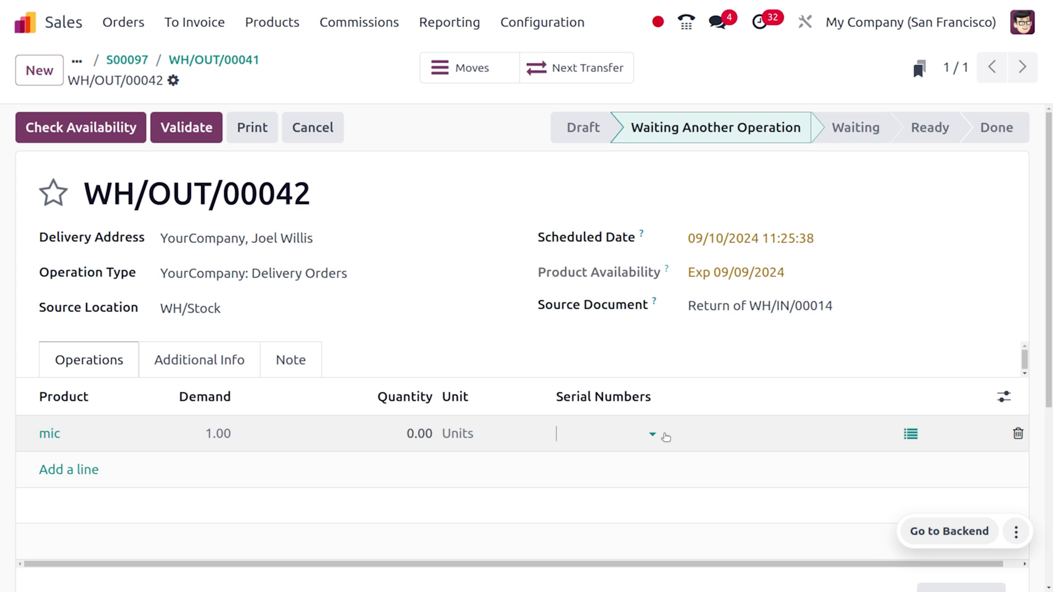
click(589, 433)
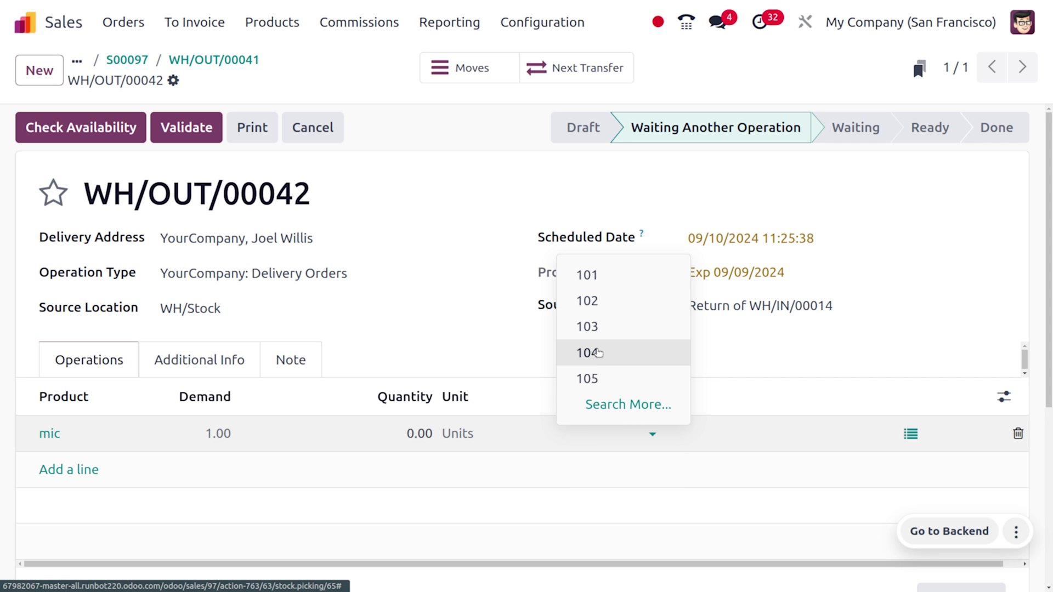
click(599, 379)
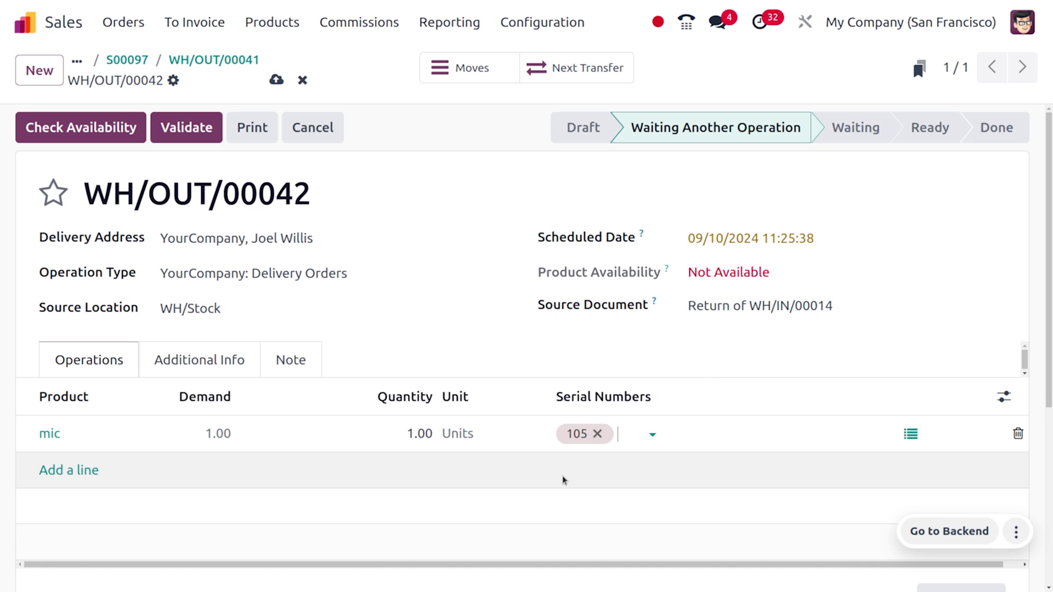
click(276, 80)
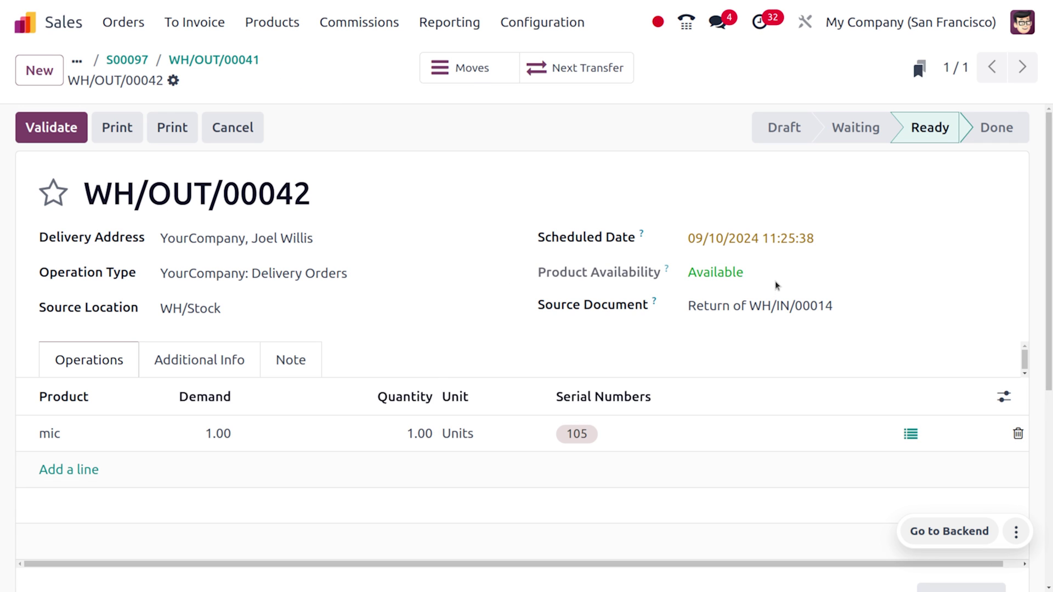
click(60, 123)
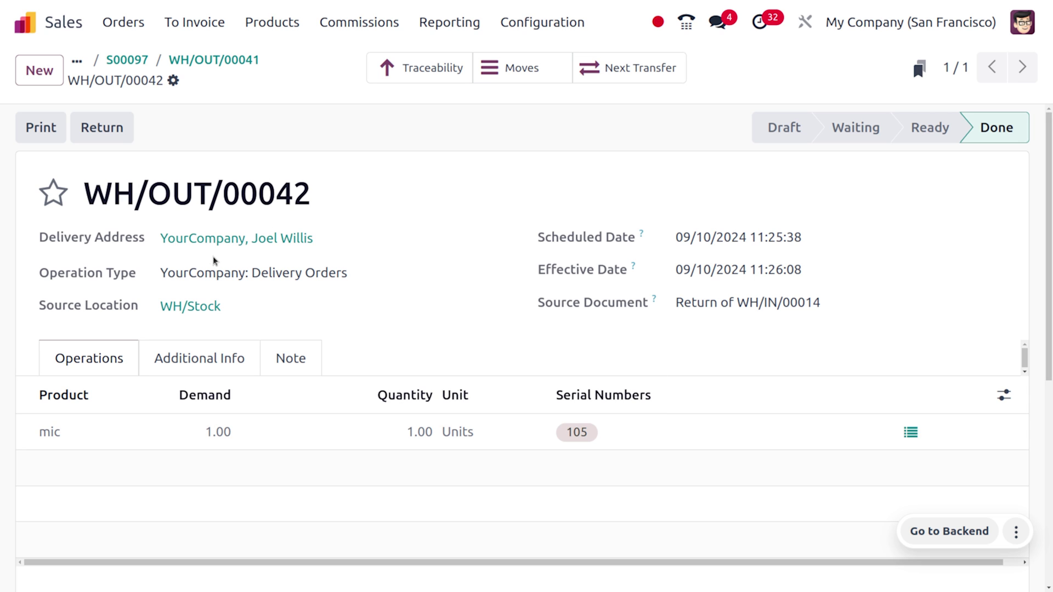
Validate return receipt WH/IN/00014, bringing mic serial 103 back into WH/Stock
click(631, 73)
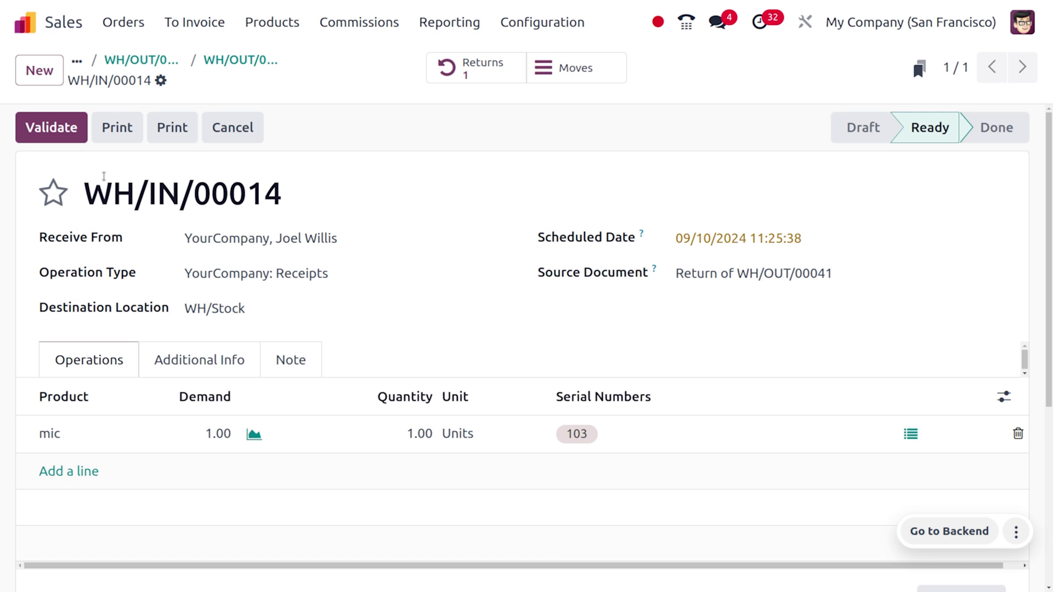
click(46, 133)
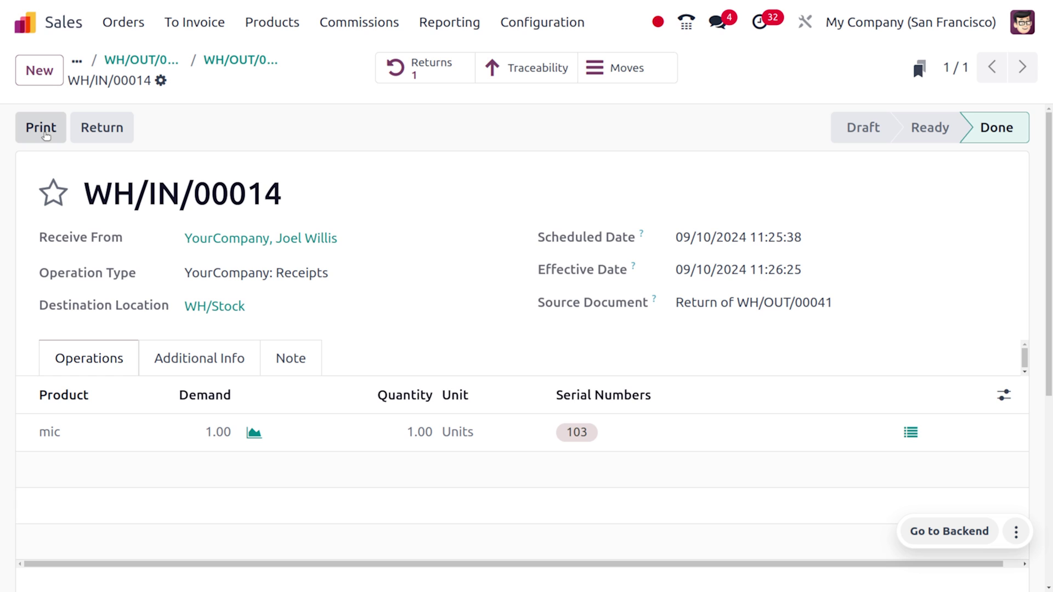